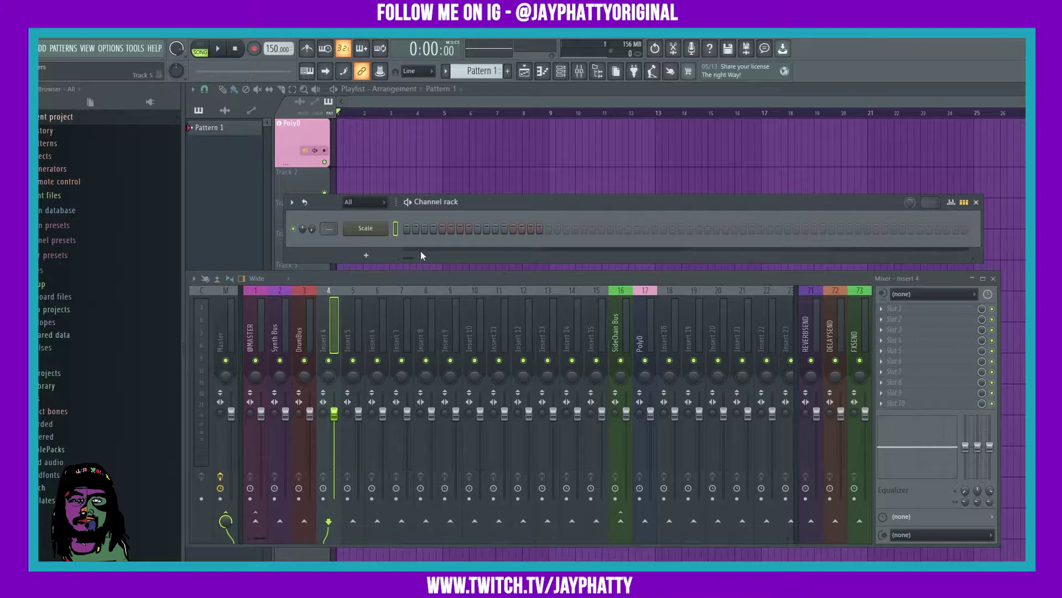
Step: Load Fruity Reeverb 2 into the first effect slot of mixer Insert 4 and reposition its window above the mixer
left_click(891, 309)
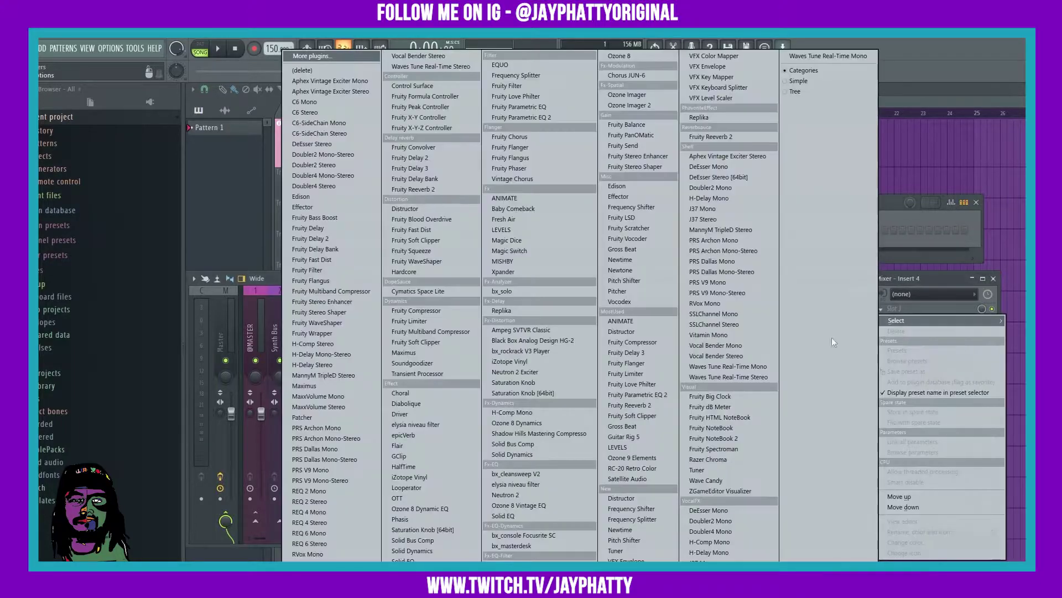
left_click(621, 405)
left_click_drag(332, 170, 358, 172)
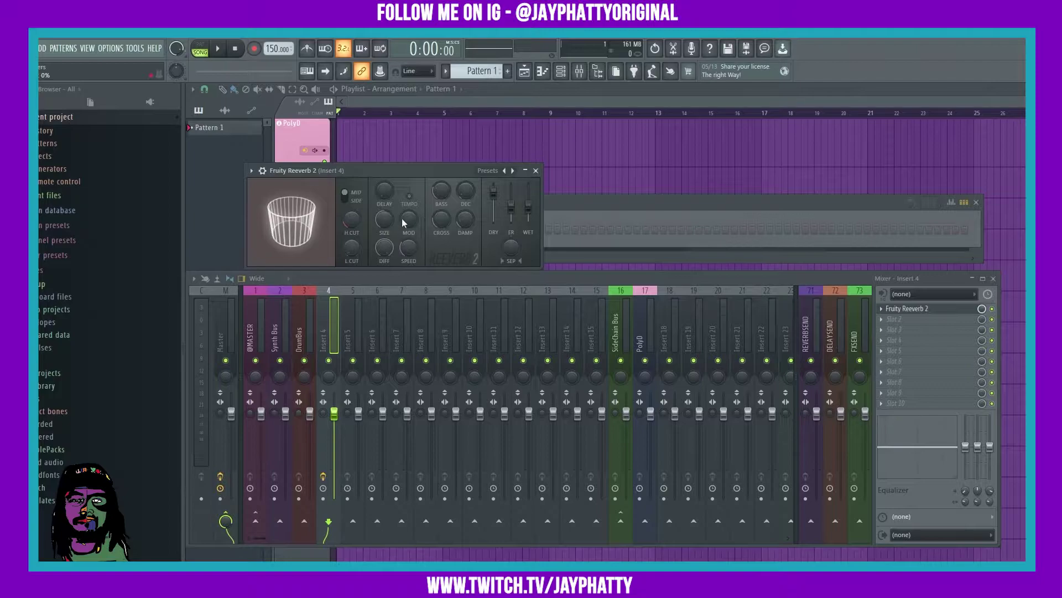
left_click_drag(307, 171, 470, 171)
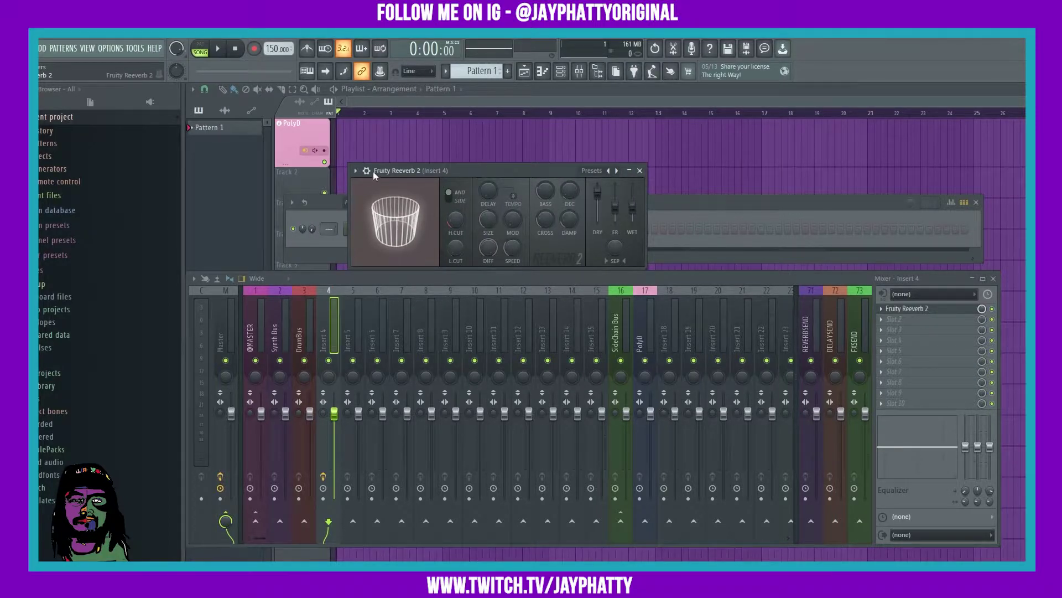
Step: Link all parameters of Fruity Reeverb 2 to MIDI control and close the plugin window
left_click(357, 171)
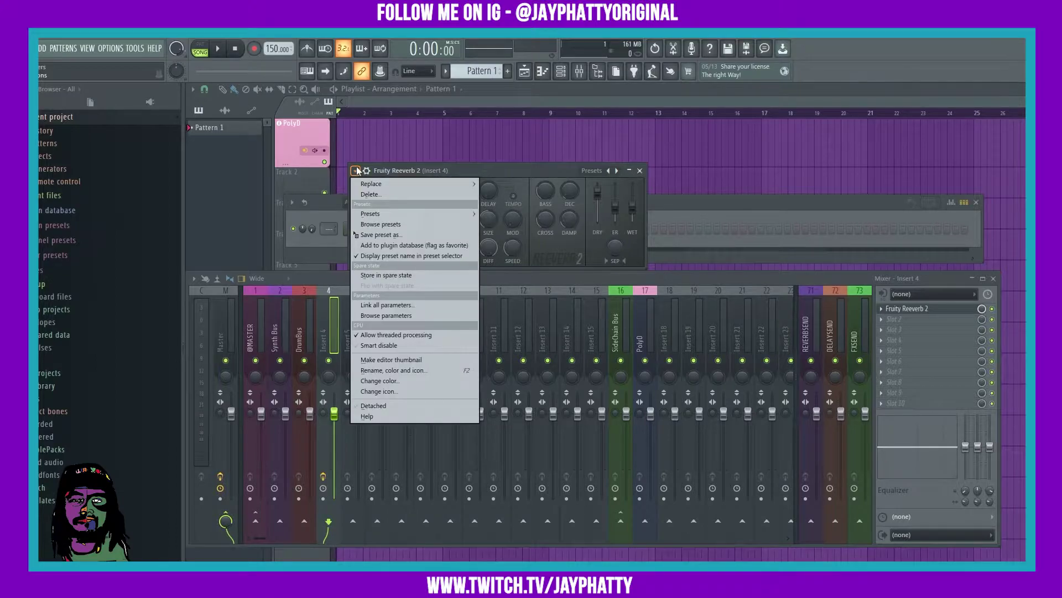
left_click(407, 307)
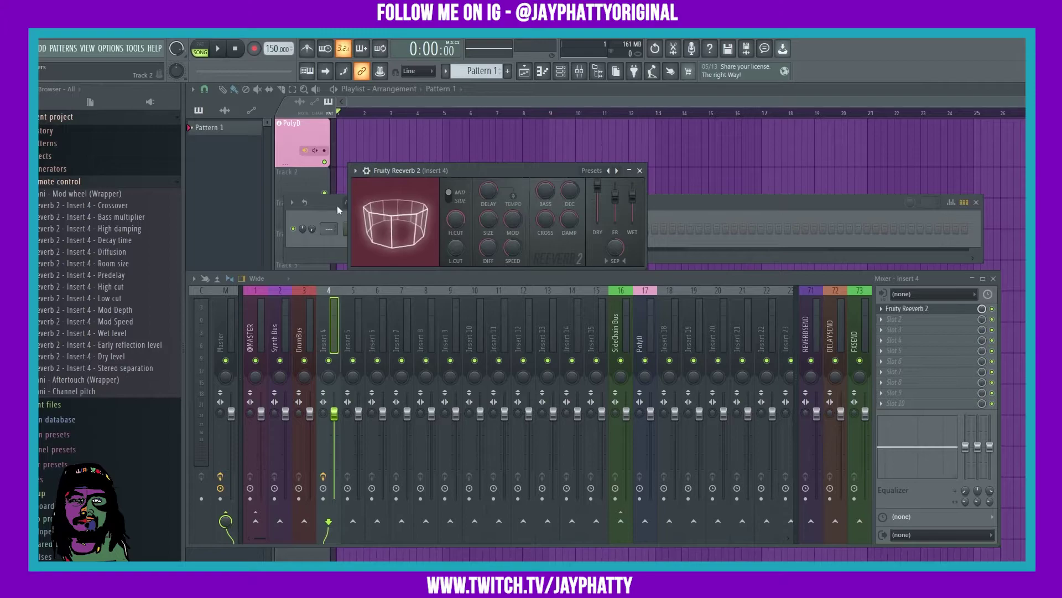
left_click(948, 325)
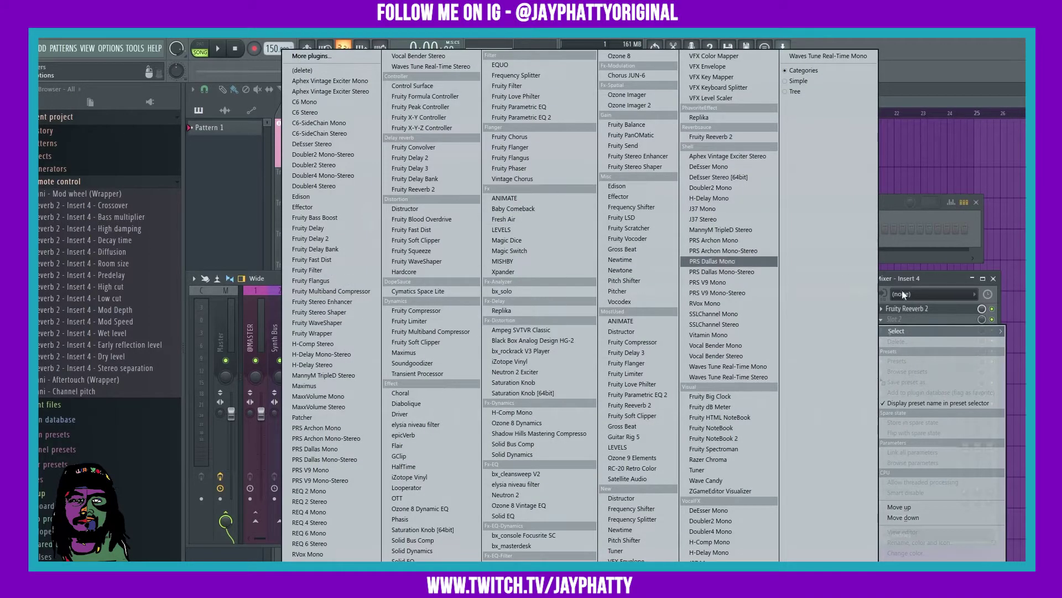
left_click(938, 287)
left_click(641, 177)
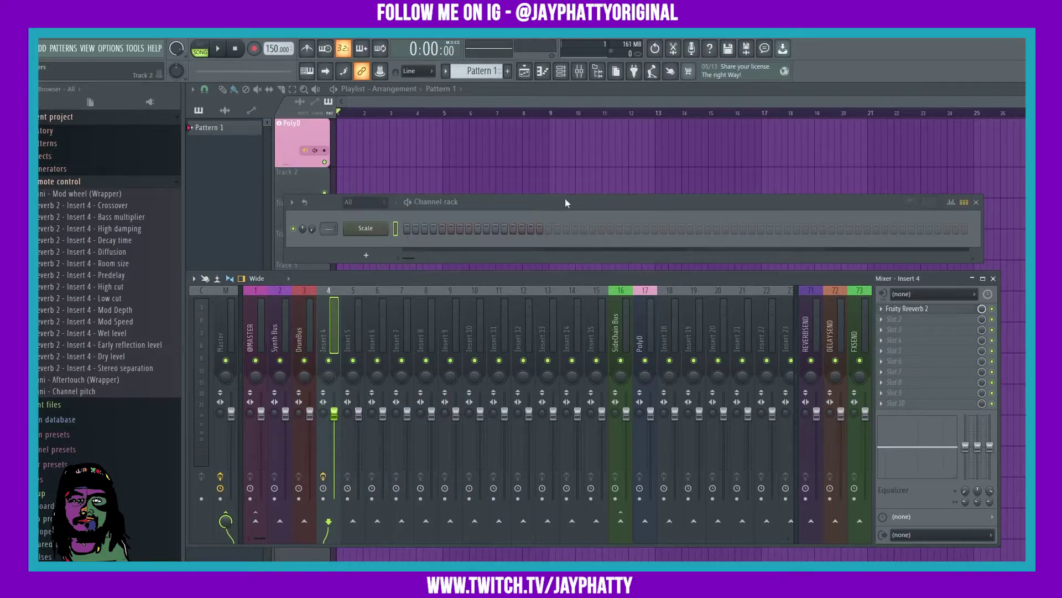
Step: Add an Omnisphere [64bit] channel, dismiss its splash screen and move its window up to show the full interface
left_click(384, 257)
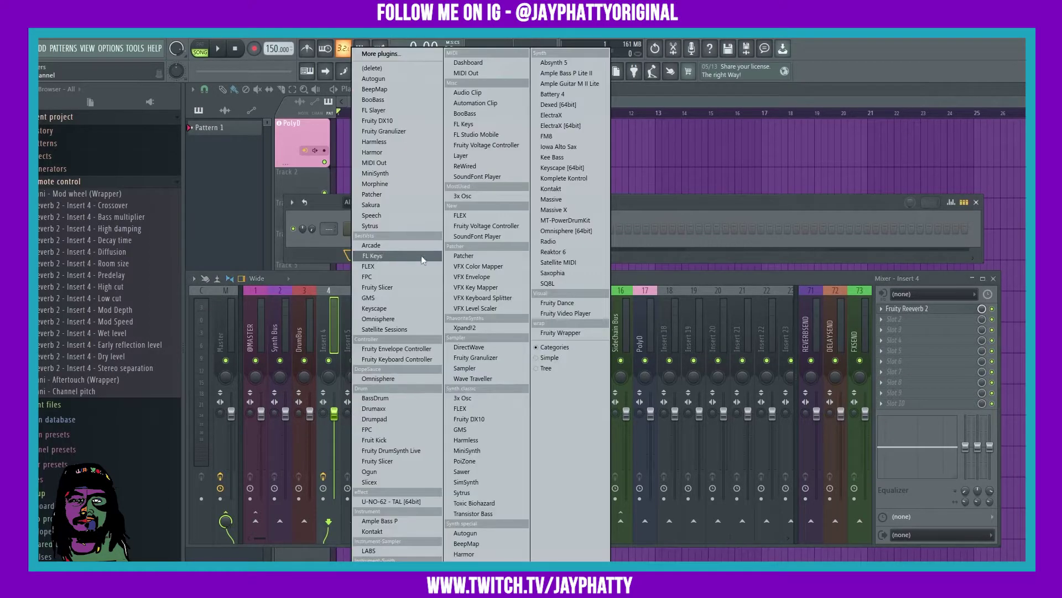
left_click(563, 230)
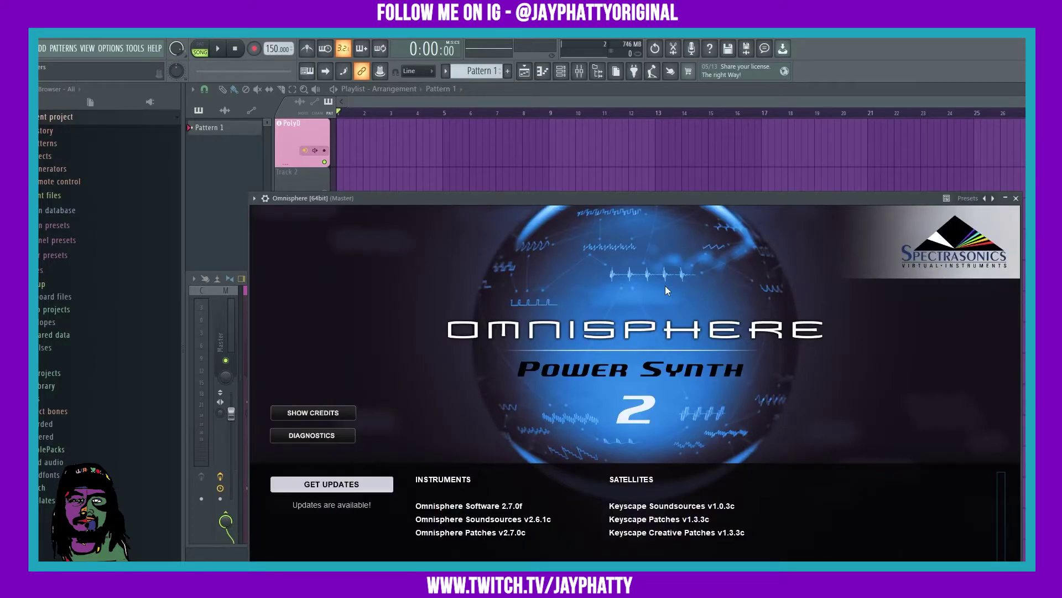
left_click(560, 558)
left_click_drag(465, 207, 383, 135)
Step: Bring up the remote control settings for linking all Omnisphere parameters, and close them without linking anything
left_click(248, 131)
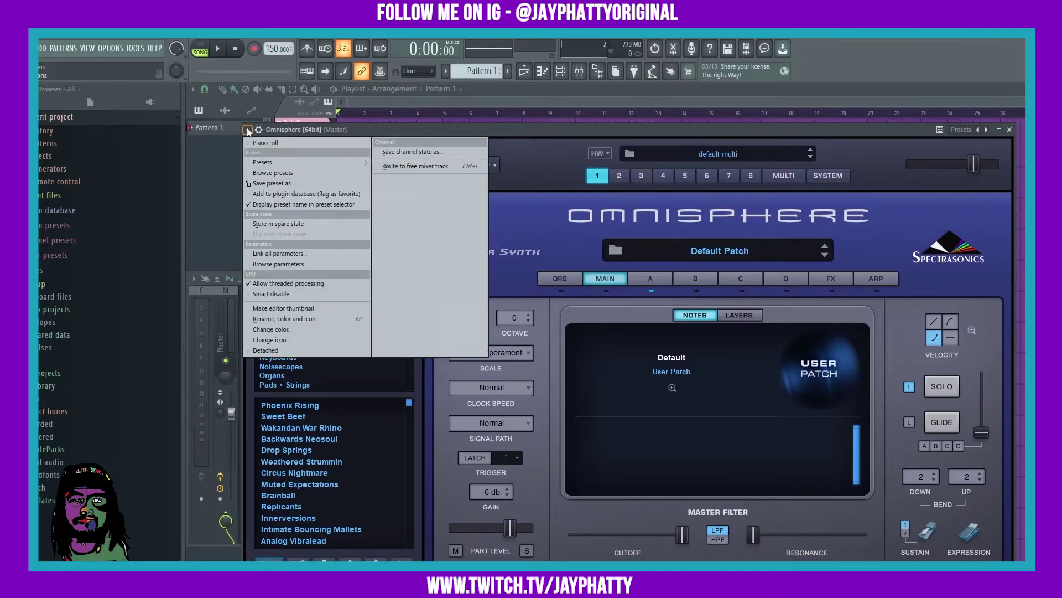
left_click(282, 254)
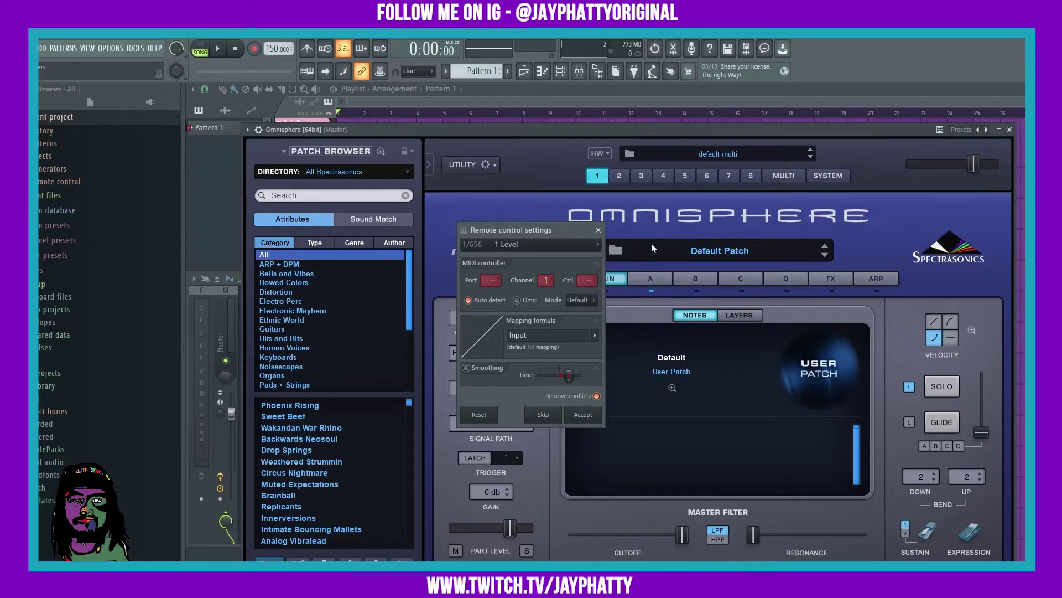
left_click(598, 229)
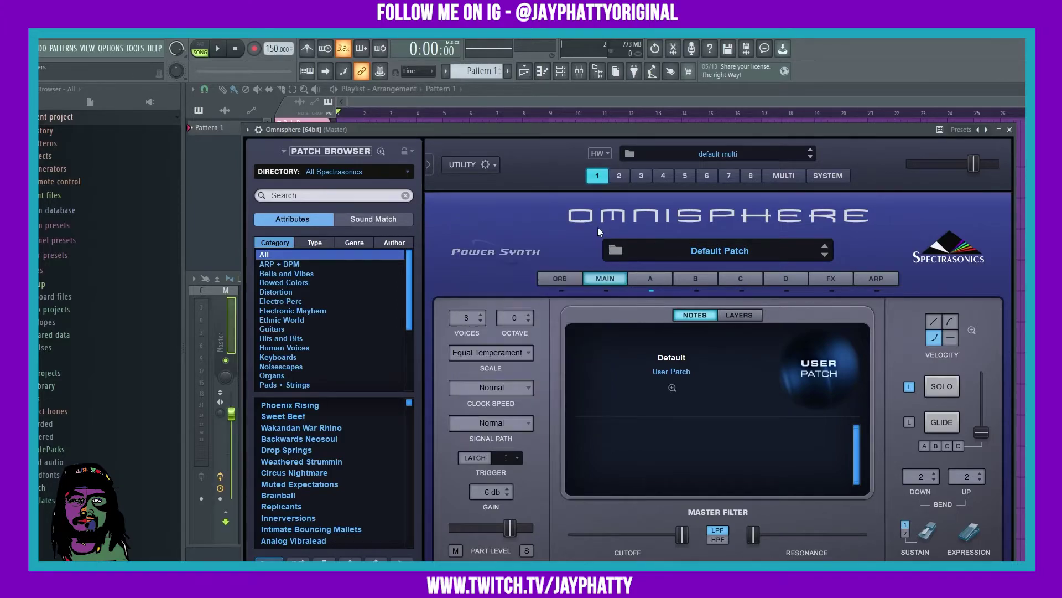
Step: Examine the full list of Omnisphere's automatable parameters and MIDI CC entries under the current project's Generators
left_click(52, 118)
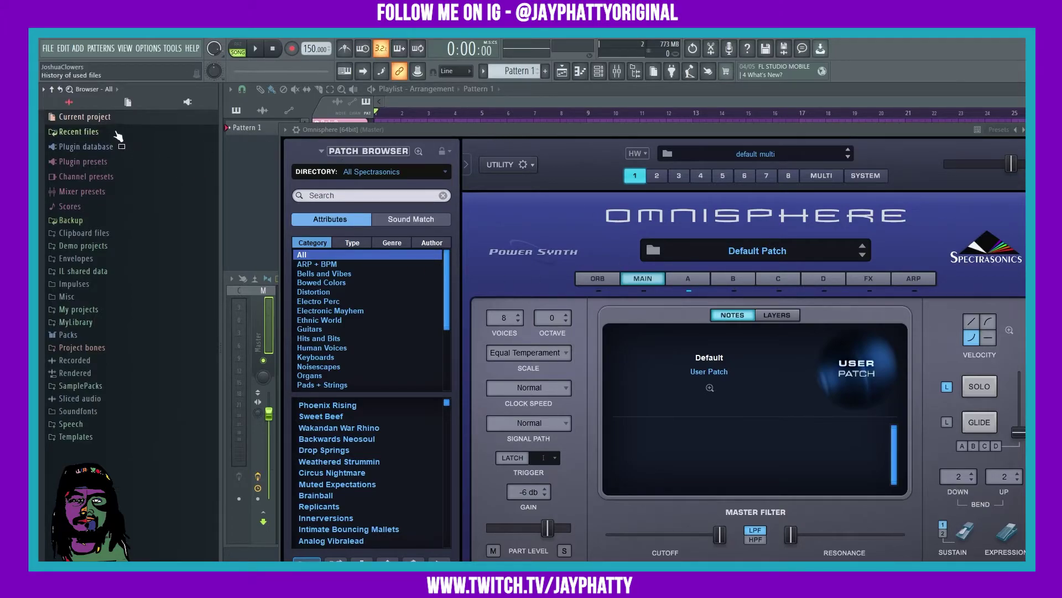
left_click(79, 119)
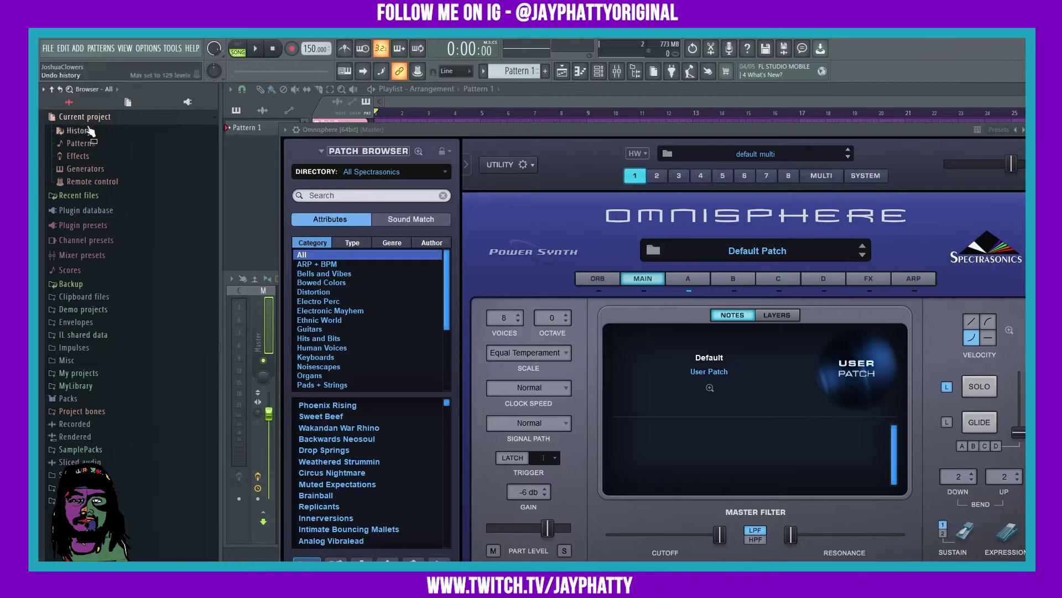
left_click(98, 170)
left_click(111, 194)
scroll(121, 213, "down", 20)
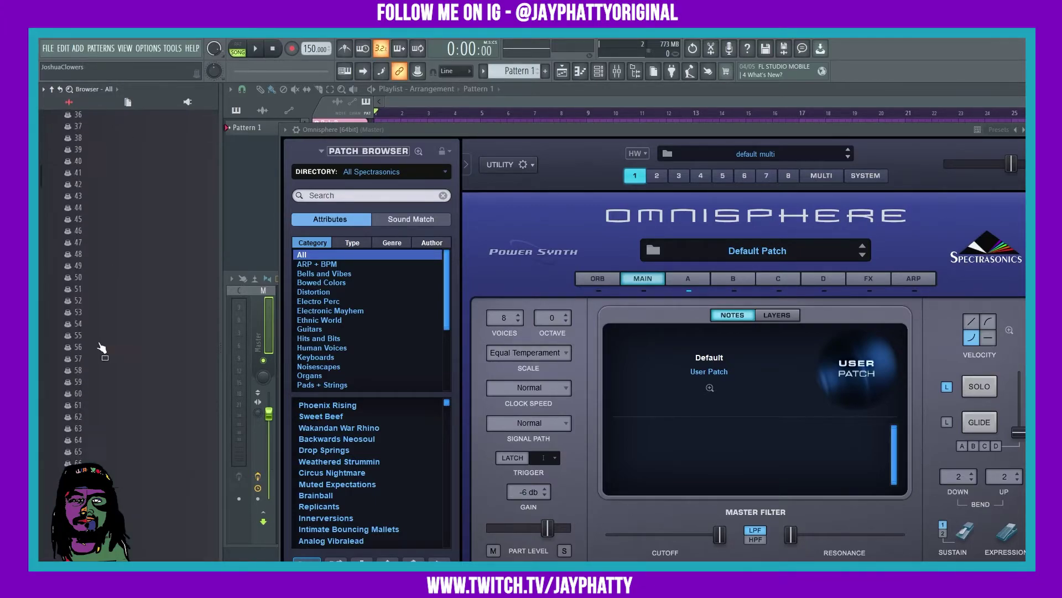
scroll(116, 322, "down", 20)
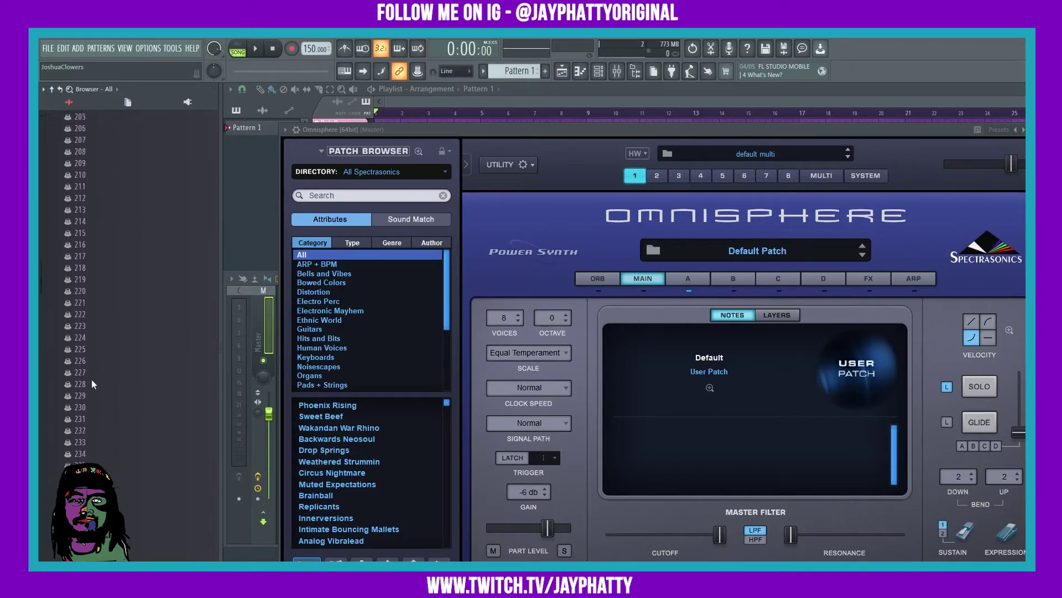
scroll(98, 386, "down", 20)
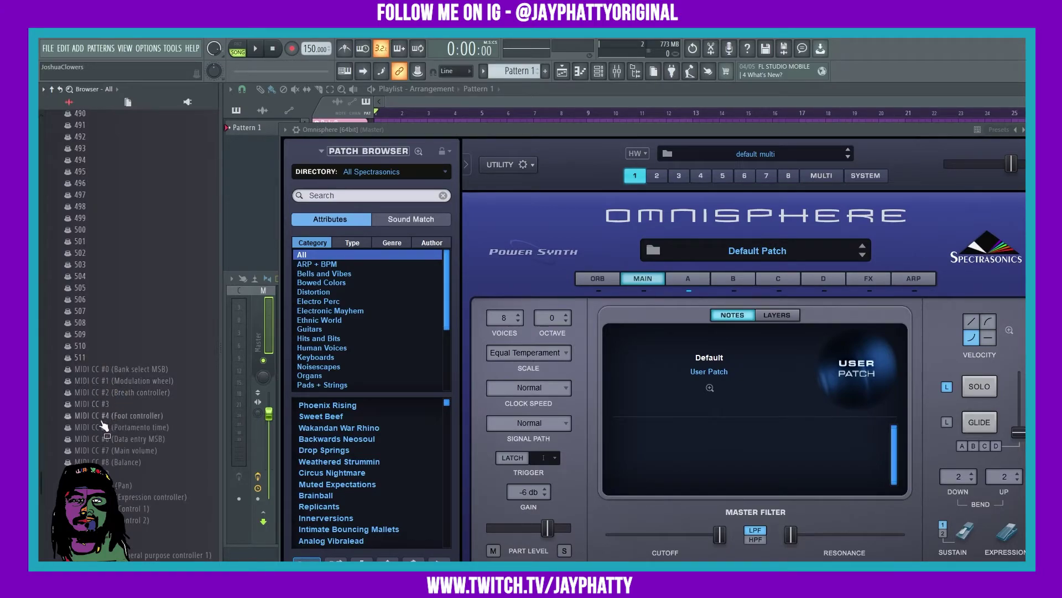
scroll(103, 437, "down", 4)
scroll(141, 382, "down", 4)
scroll(146, 421, "up", 20)
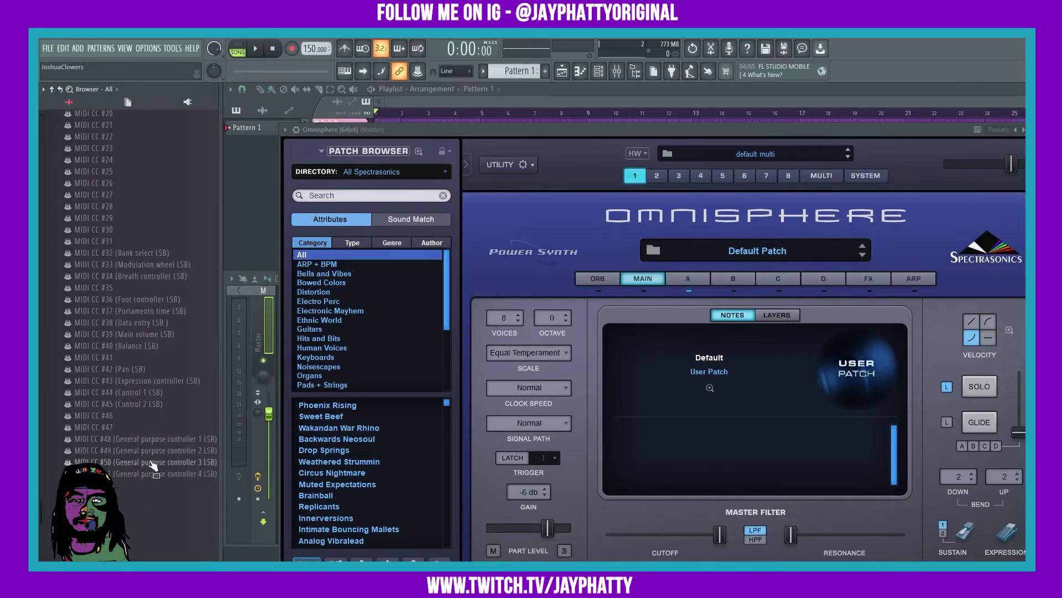
scroll(145, 456, "up", 20)
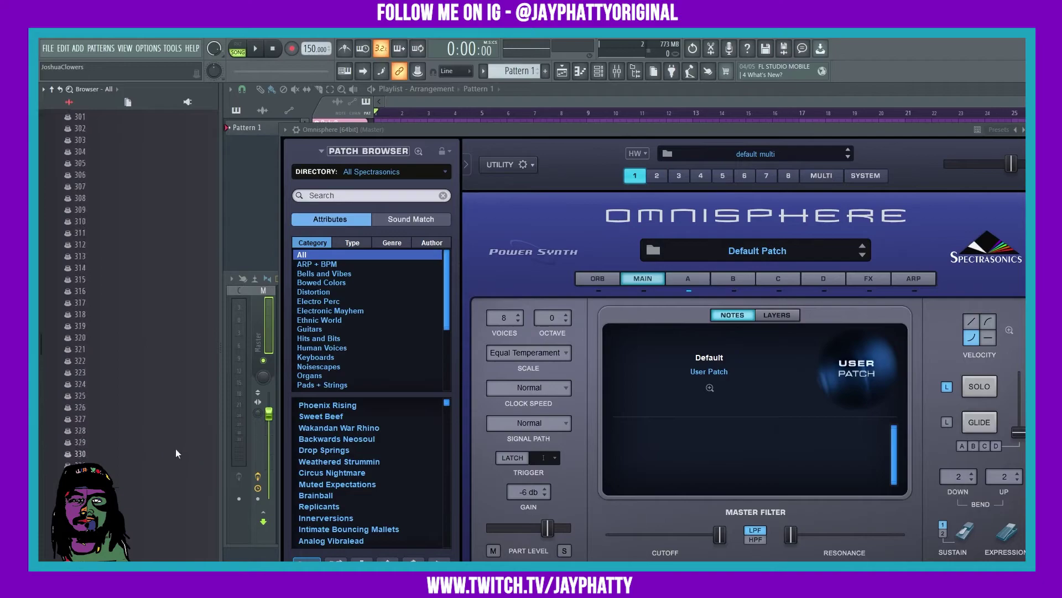
scroll(174, 447, "up", 20)
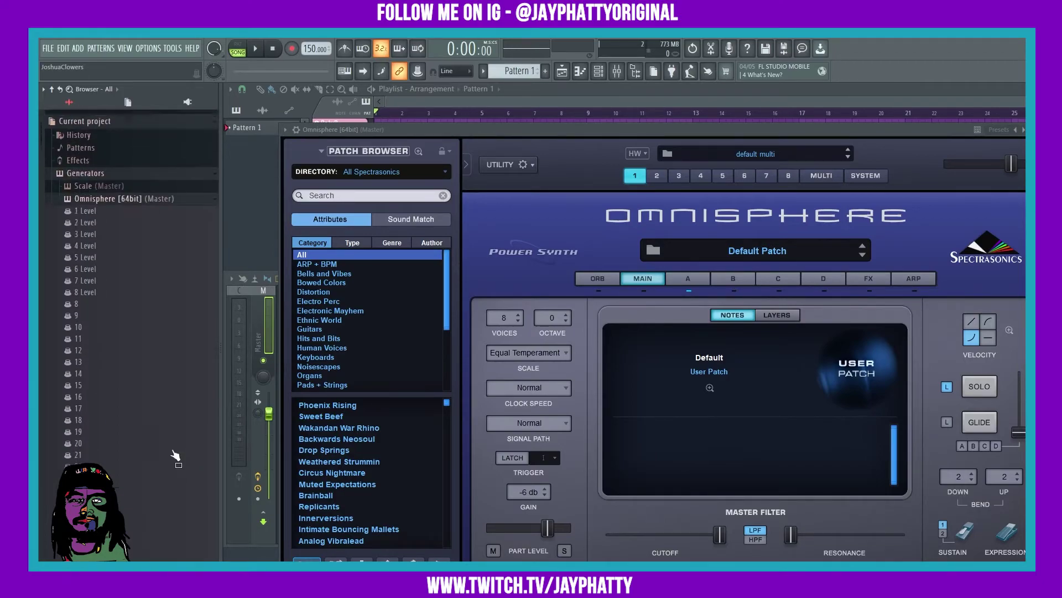
Step: Review the linked parameters under the current project's Remote control and look at Omnisphere's FX and Main pages
left_click(92, 196)
left_click(91, 206)
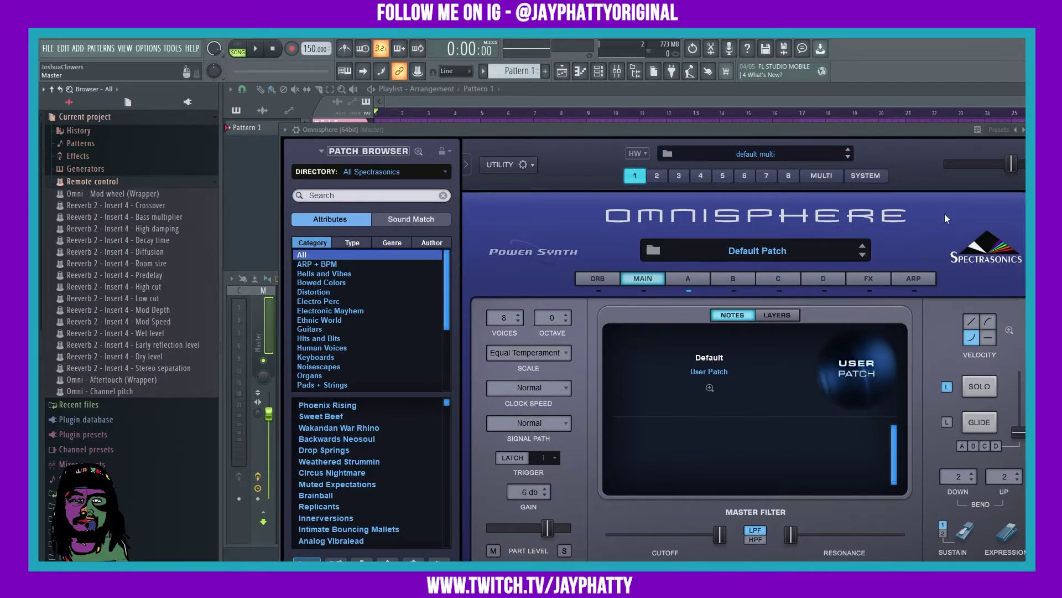
left_click(868, 282)
left_click(656, 280)
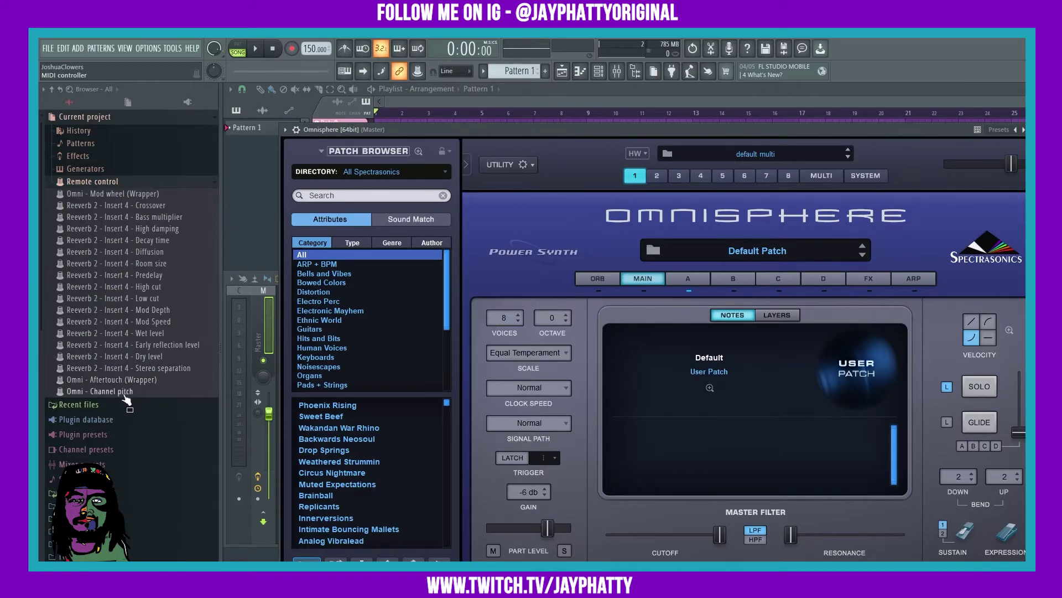
Step: Collapse the current project's Remote control and Generators lists and close the Omnisphere window
left_click(114, 182)
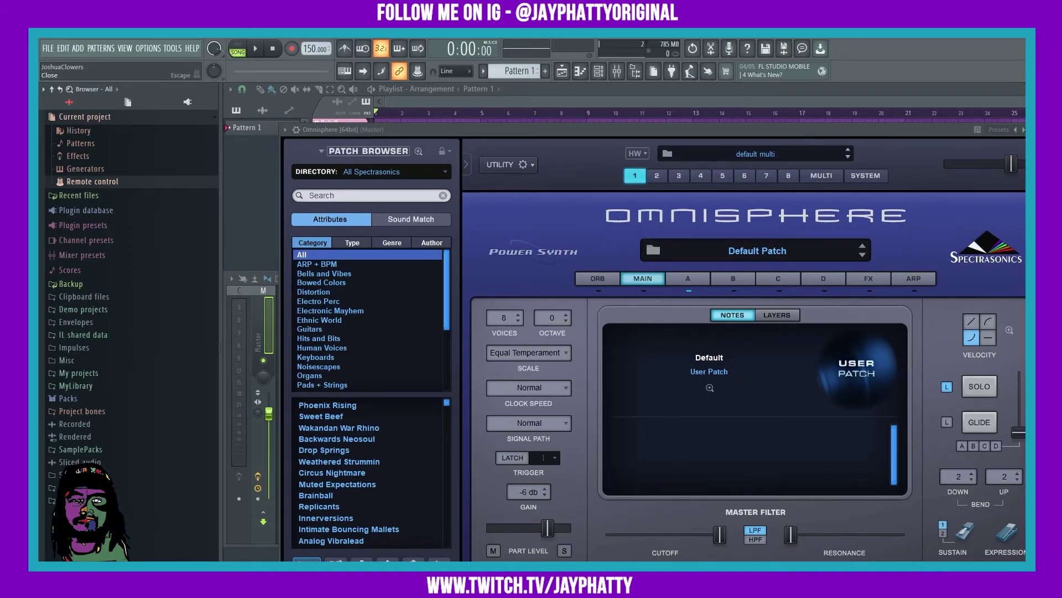
left_click(111, 183)
left_click(94, 169)
left_click(104, 173)
key("Escape")
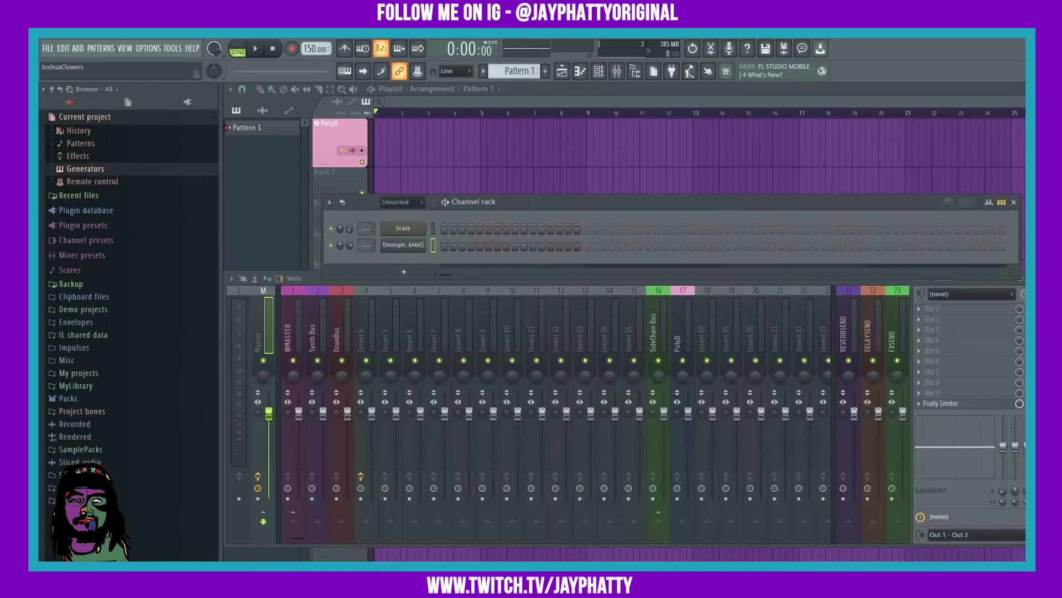